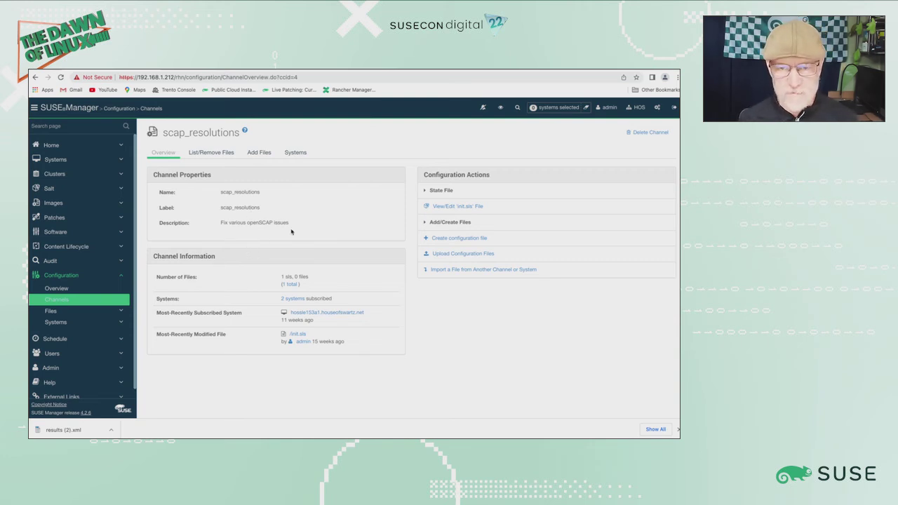
# Open the scap_resolutions channel's init.sls file and read through its Salt states from beginning to end.
pyautogui.click(298, 334)
pyautogui.scroll(-3, 298, 336)
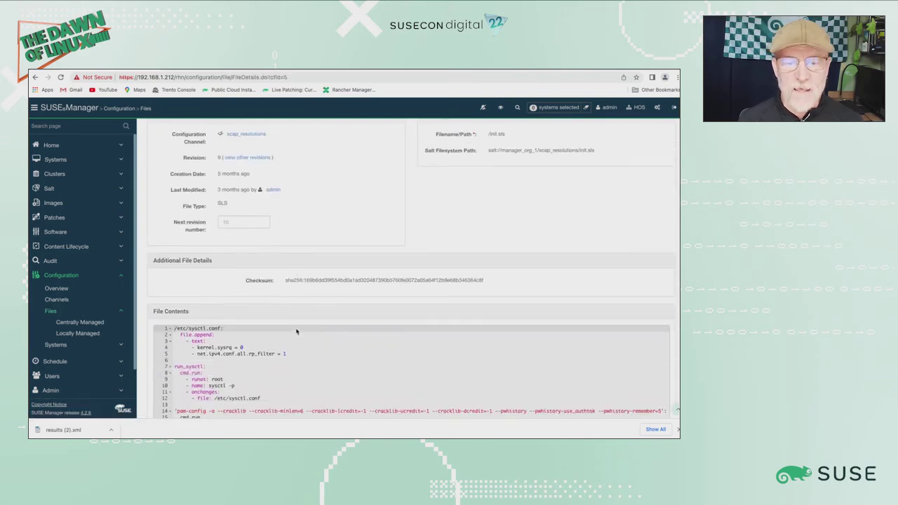
pyautogui.scroll(-3, 296, 329)
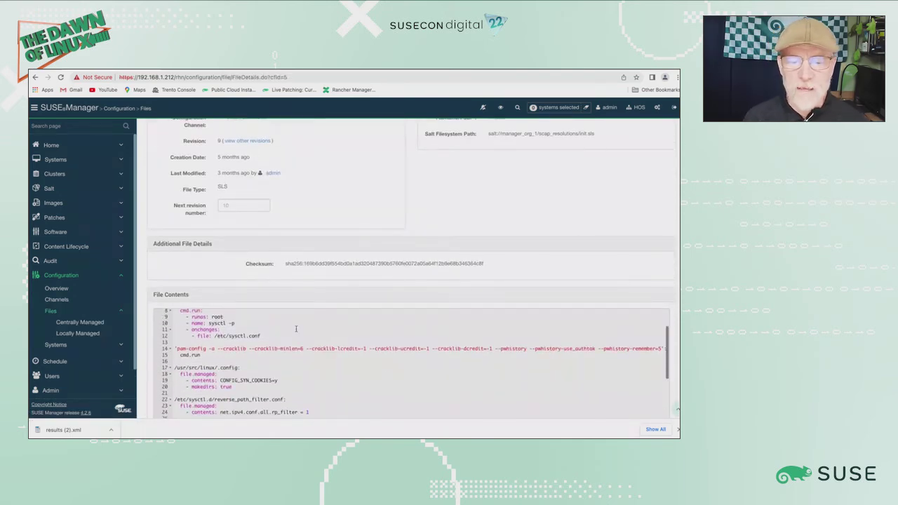
pyautogui.scroll(-3, 296, 328)
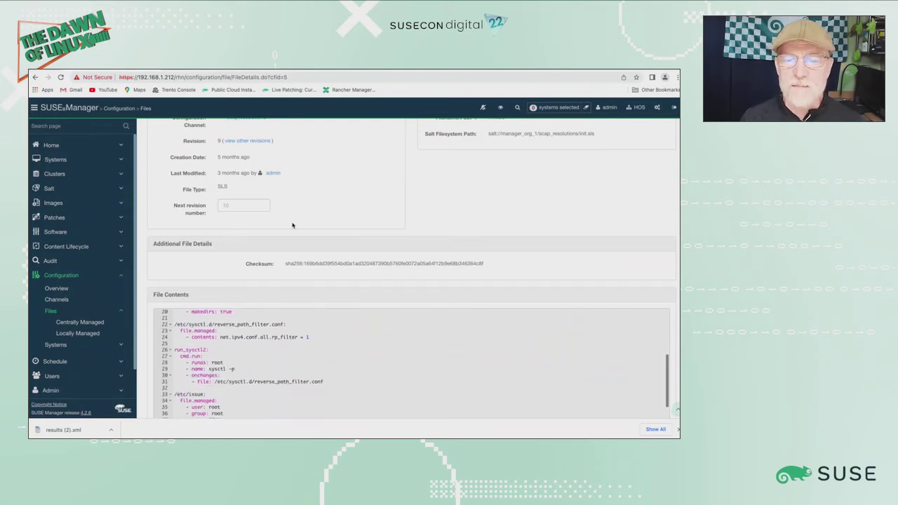
pyautogui.scroll(-1, 294, 217)
pyautogui.scroll(-2, 293, 218)
pyautogui.scroll(-5, 330, 303)
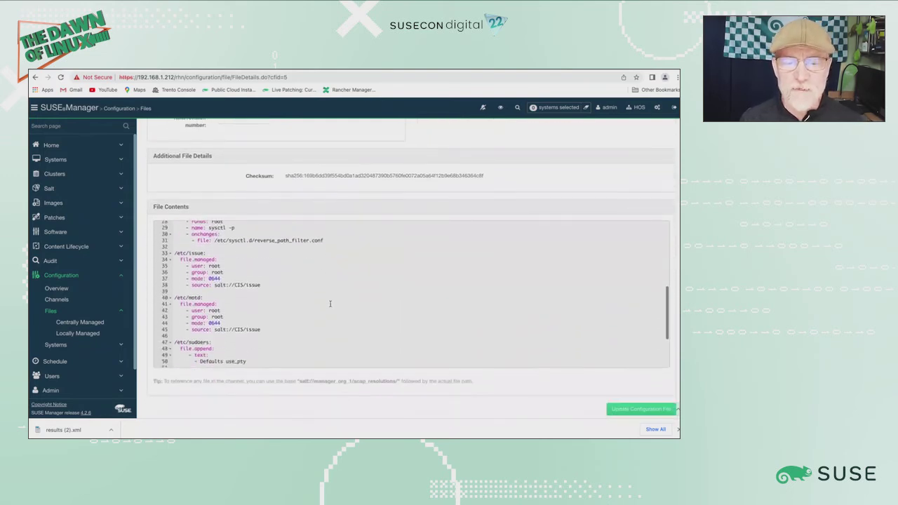
pyautogui.scroll(-3, 330, 303)
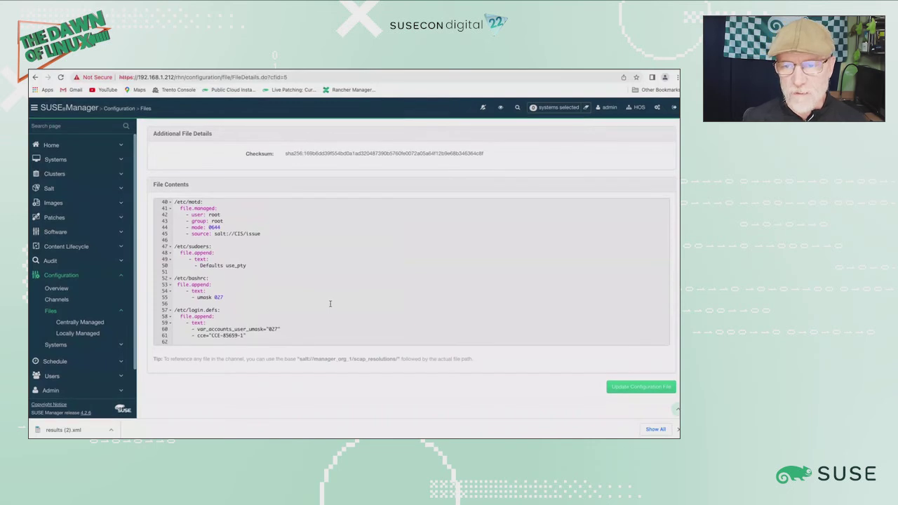
pyautogui.scroll(2, 331, 303)
pyautogui.scroll(9, 330, 304)
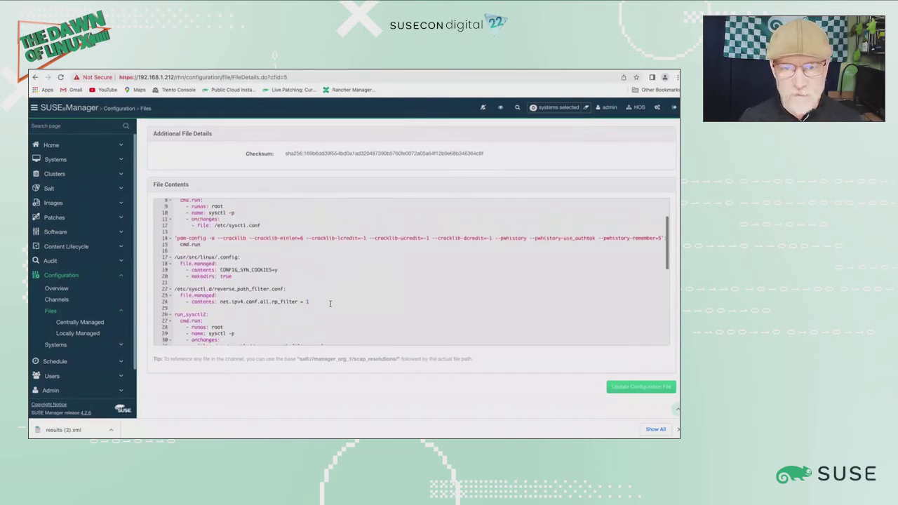
# Examine the pam-config password policy command and the use_pty default under /etc/sudoers in the init.sls contents.
pyautogui.moveTo(177, 259); pyautogui.dragTo(411, 263)
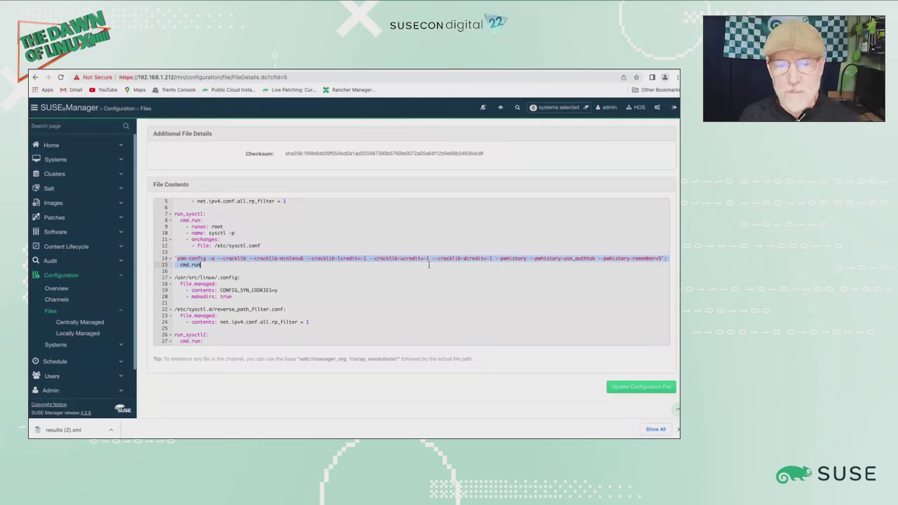
pyautogui.click(354, 267)
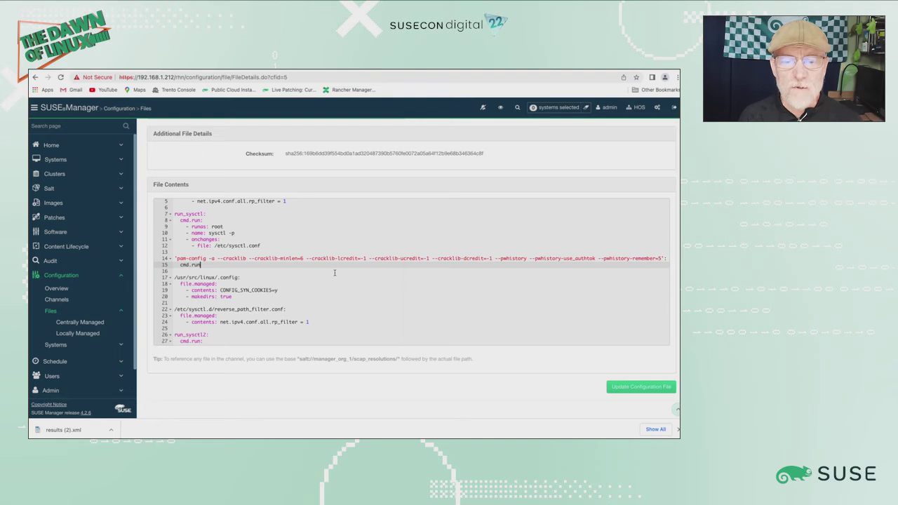
pyautogui.scroll(-5, 334, 273)
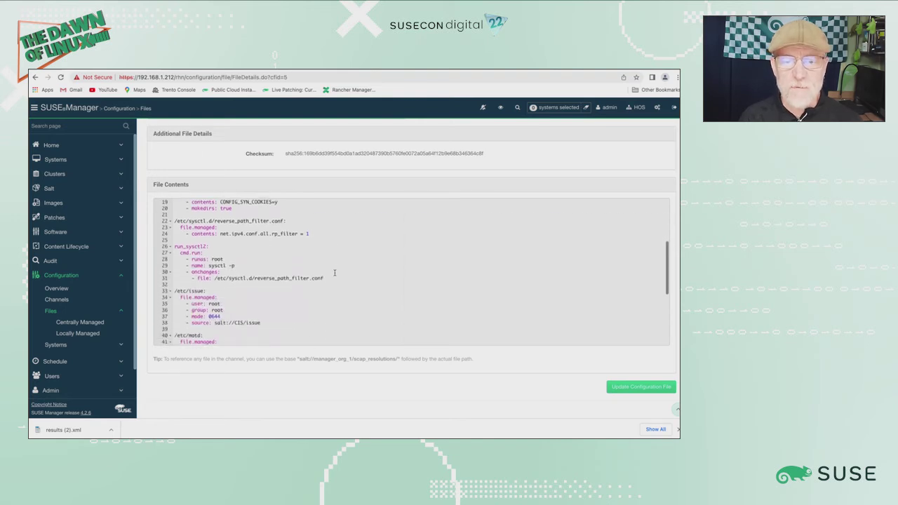
pyautogui.scroll(-3, 334, 273)
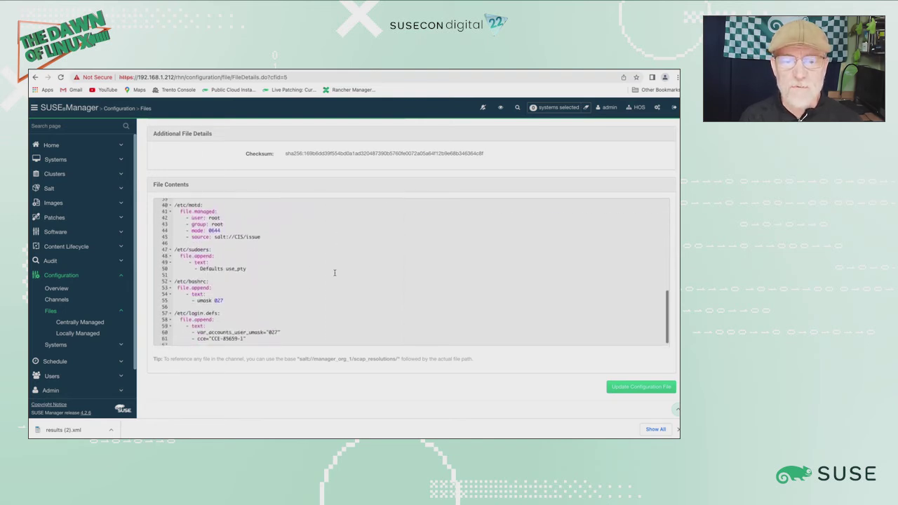
pyautogui.click(228, 266)
pyautogui.moveTo(226, 265); pyautogui.dragTo(245, 266)
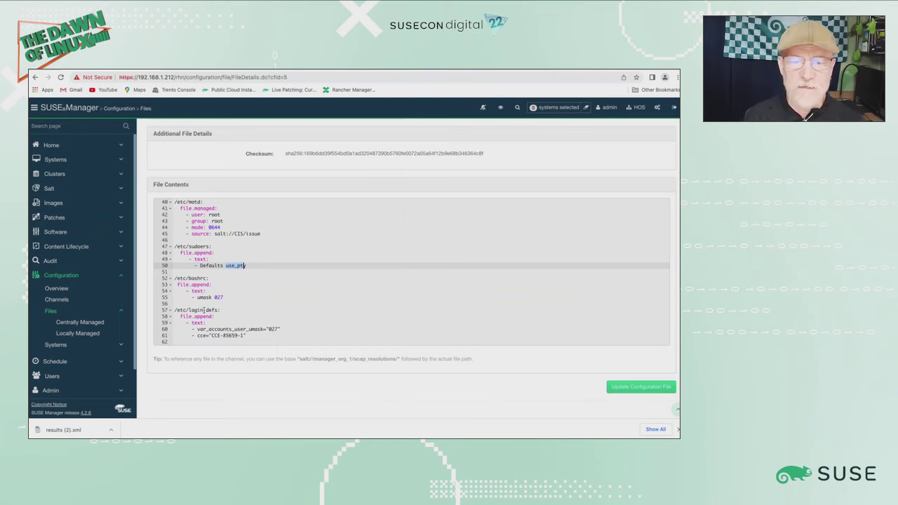
# Examine the source file referenced by the /etc/issue state, and look back over the preceding states in init.sls.
pyautogui.scroll(2, 203, 311)
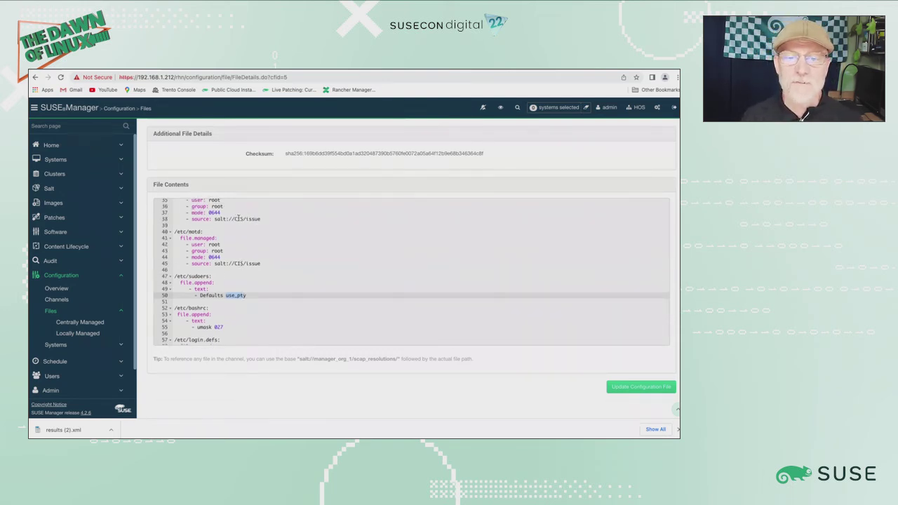
pyautogui.moveTo(245, 219); pyautogui.dragTo(261, 219)
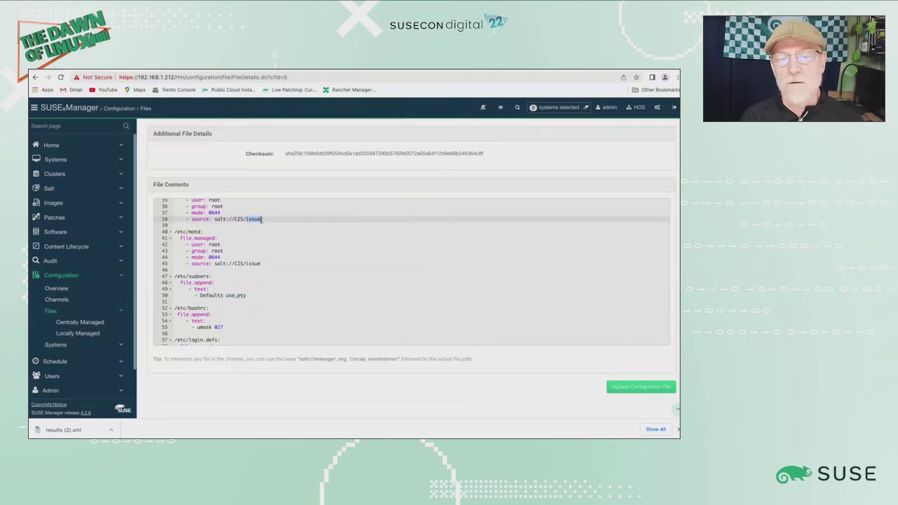
pyautogui.scroll(2, 262, 220)
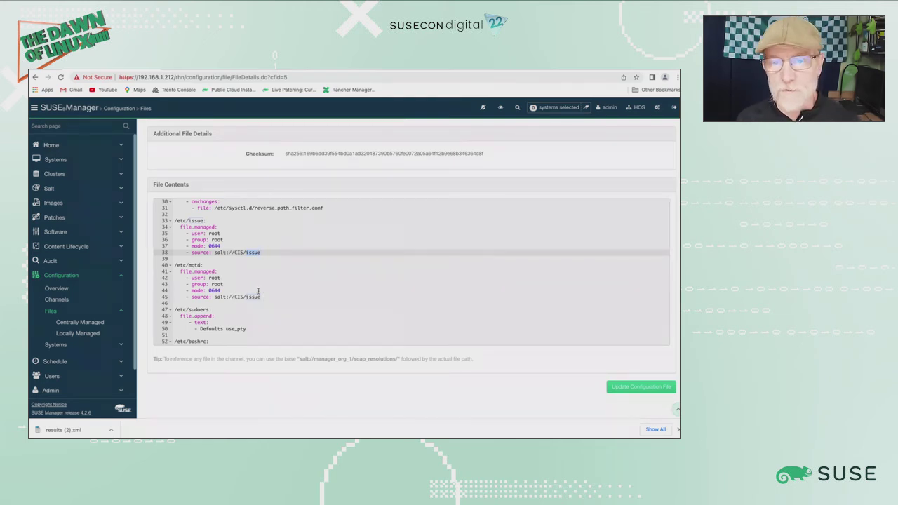
pyautogui.scroll(5, 258, 291)
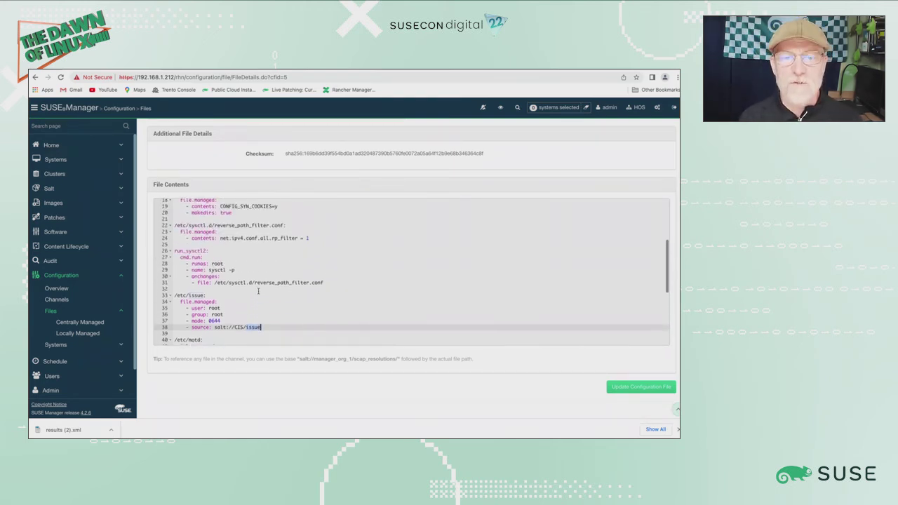
pyautogui.scroll(5, 258, 291)
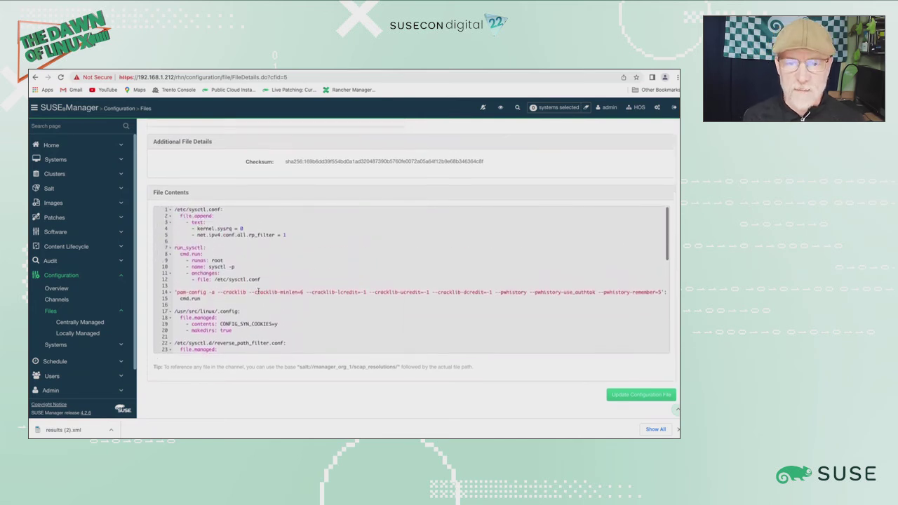
pyautogui.scroll(3, 258, 291)
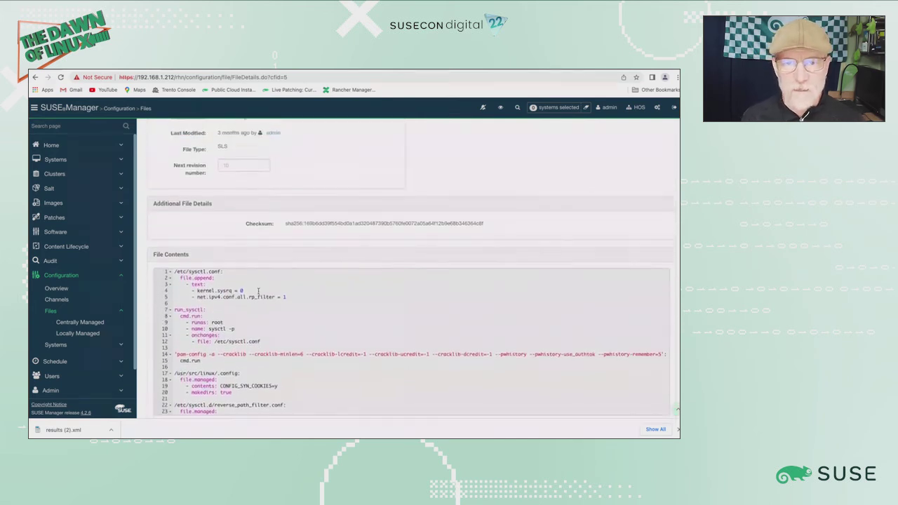
pyautogui.scroll(3, 258, 295)
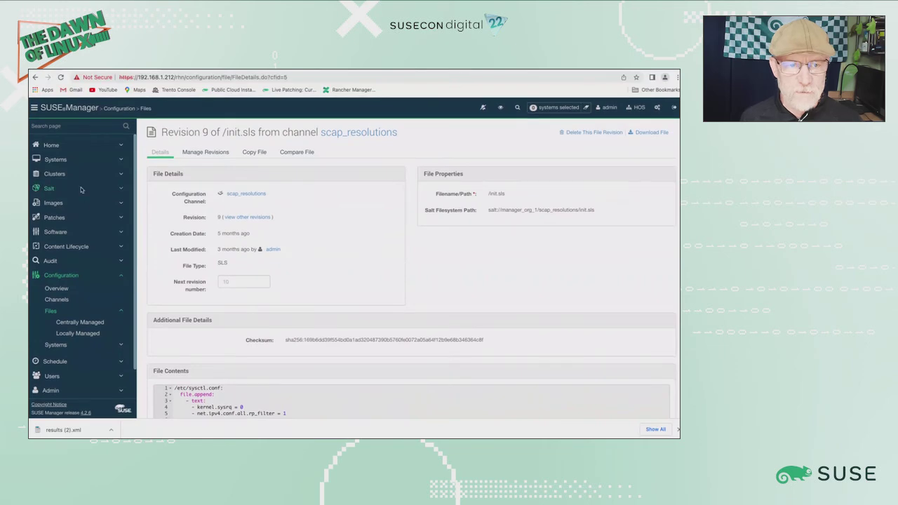
# Open the details of the hossle153sap3 system from the system overview.
pyautogui.click(56, 159)
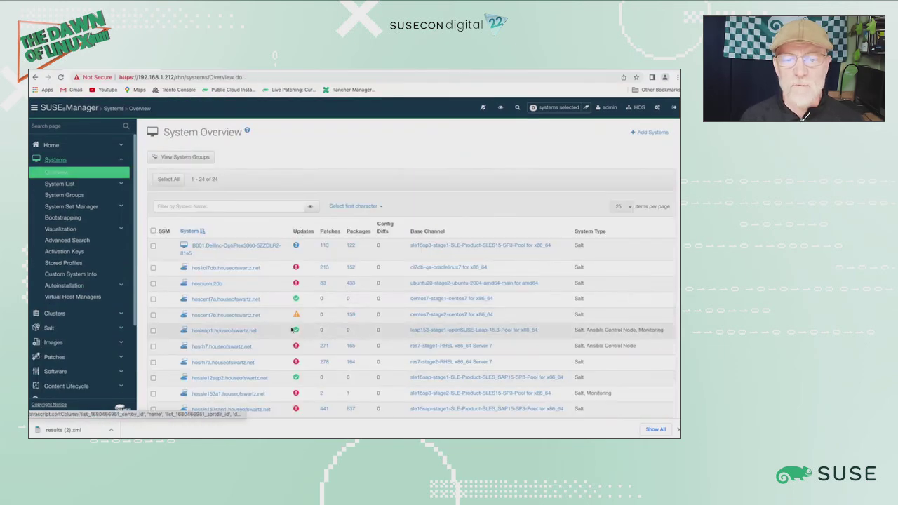
pyautogui.scroll(-1, 216, 359)
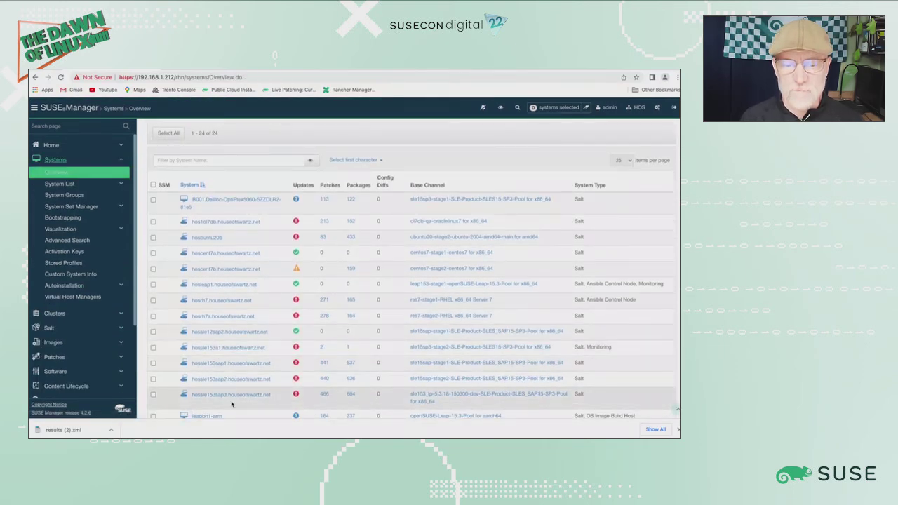
pyautogui.click(231, 395)
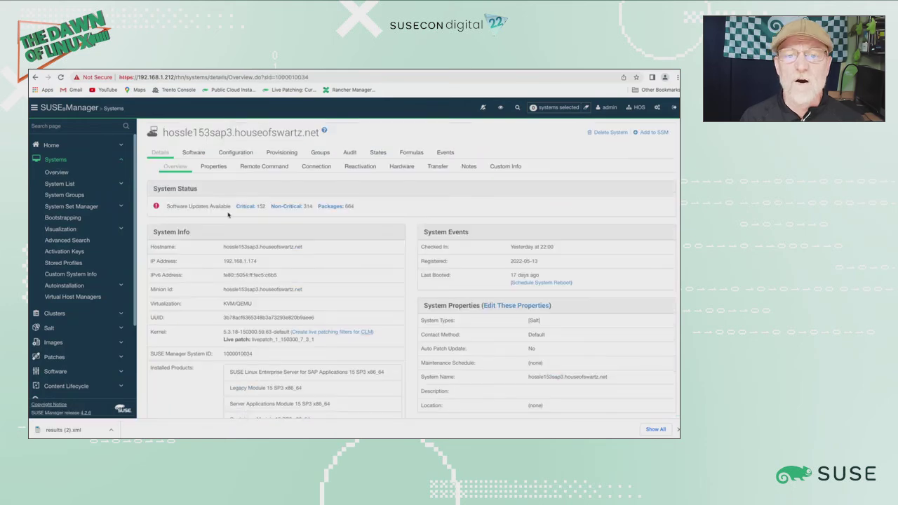
# Try to subscribe hossle153sap3 to the scap_resolutions configuration channel, and check the system's highstate summary.
pyautogui.click(236, 153)
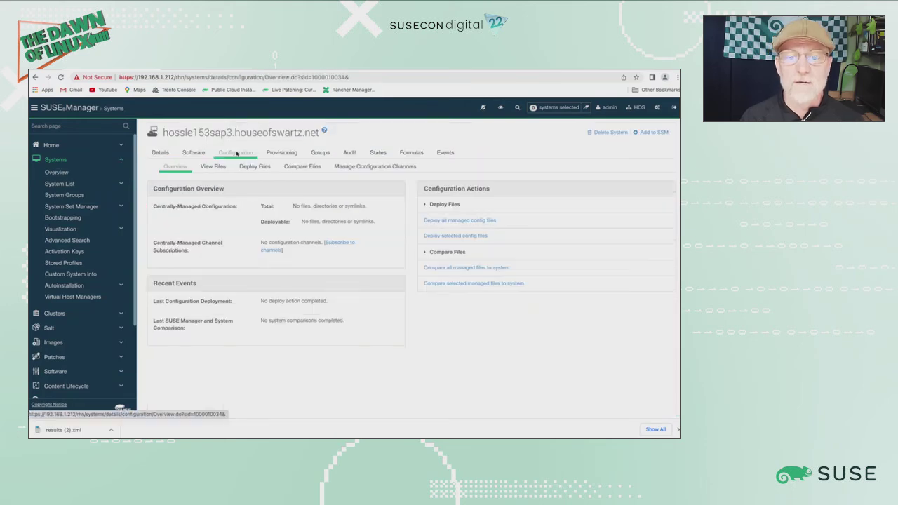
pyautogui.click(327, 244)
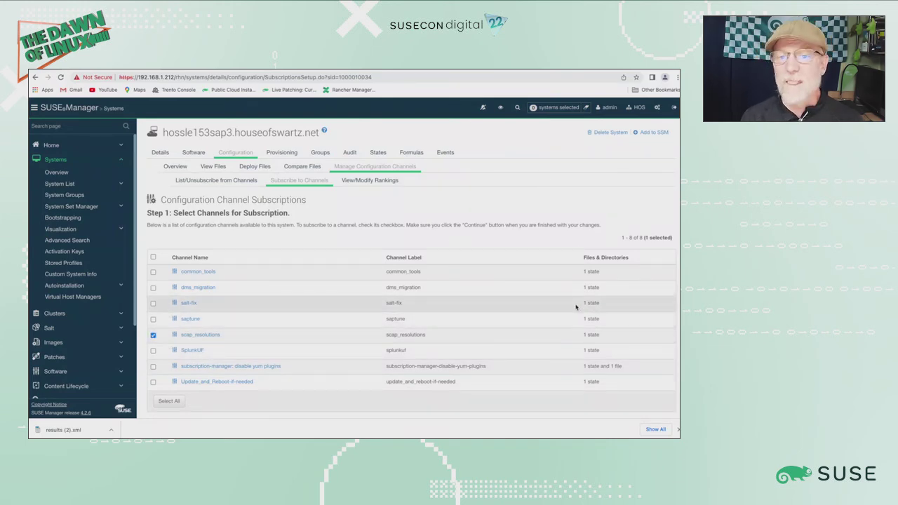
pyautogui.scroll(-1, 530, 287)
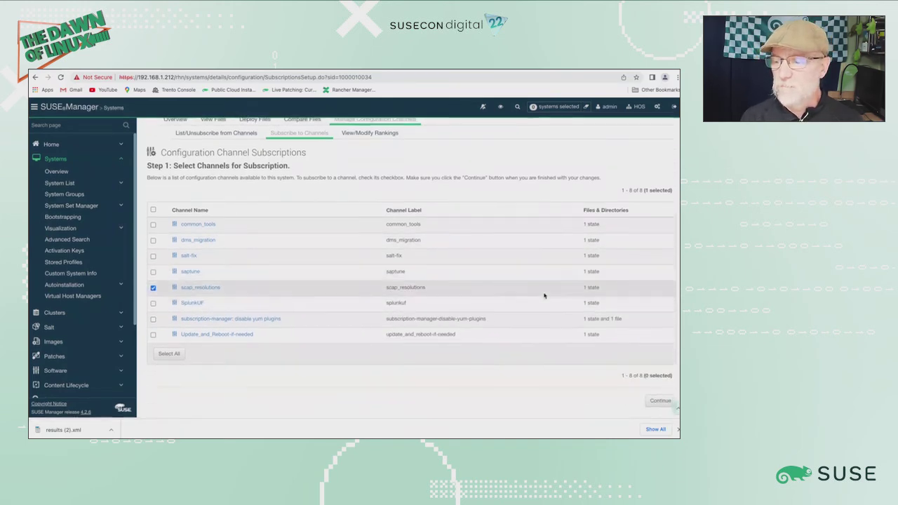
pyautogui.click(661, 402)
pyautogui.click(377, 152)
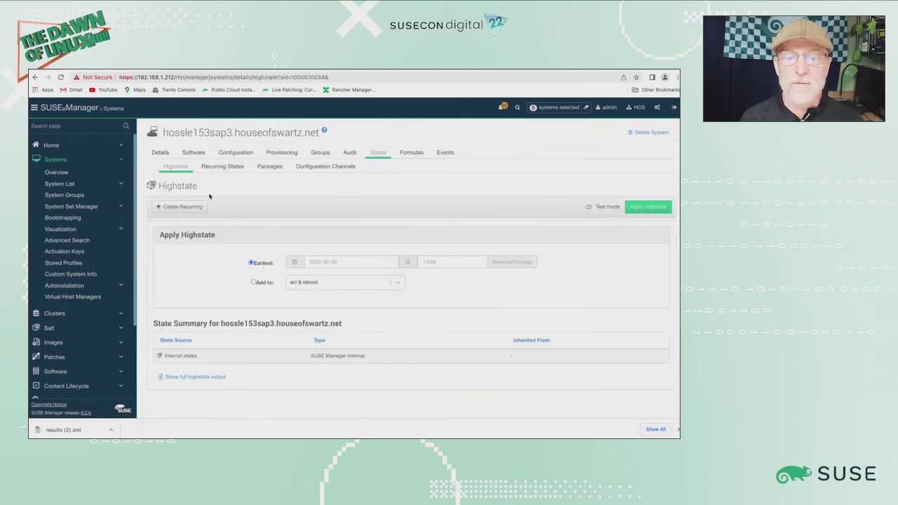
# Subscribe hossle153sap3 to the scap_resolutions configuration channel and save the channel rankings.
pyautogui.click(237, 154)
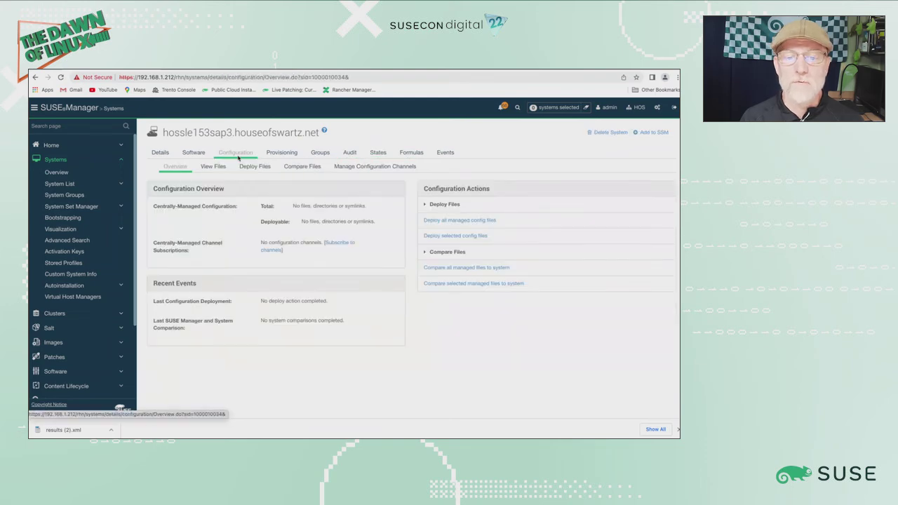
pyautogui.click(338, 243)
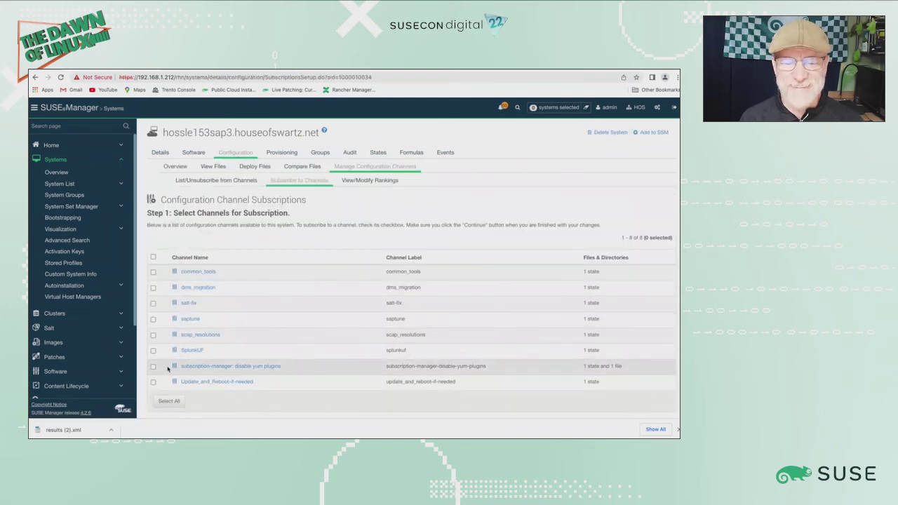
pyautogui.click(153, 335)
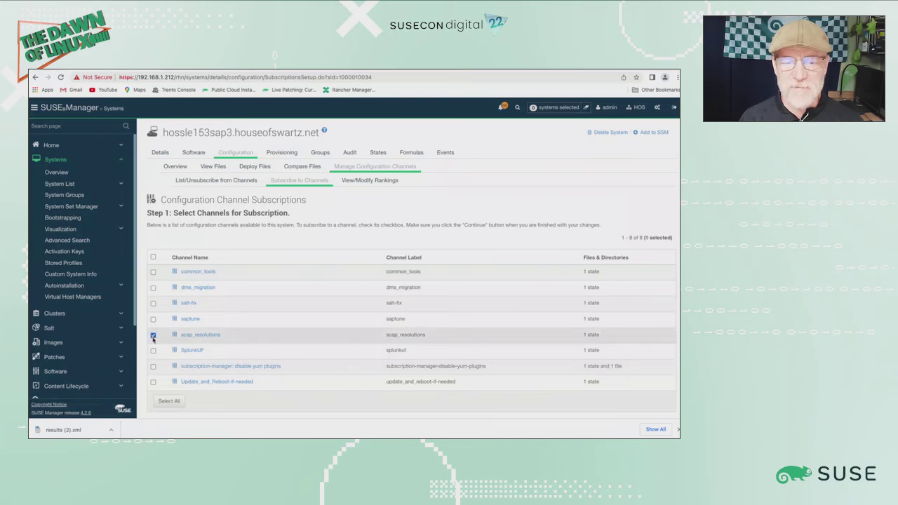
pyautogui.scroll(-2, 549, 337)
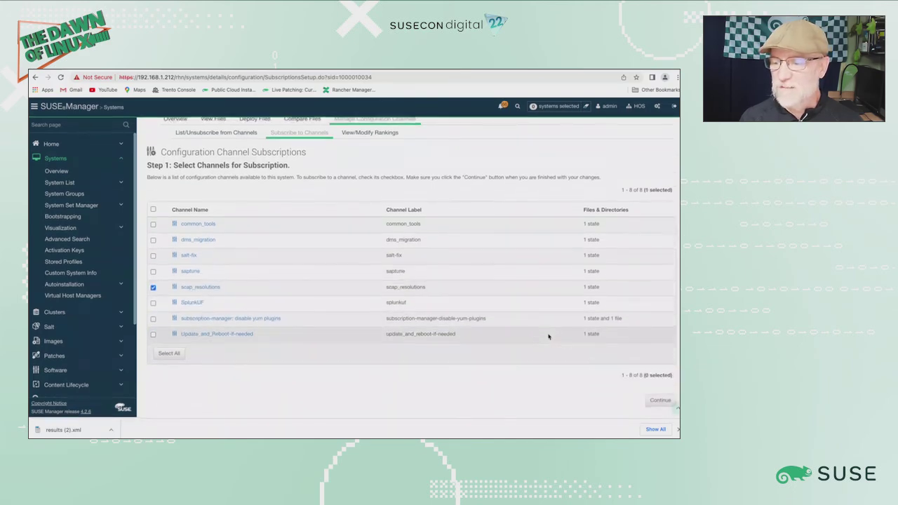
pyautogui.click(658, 400)
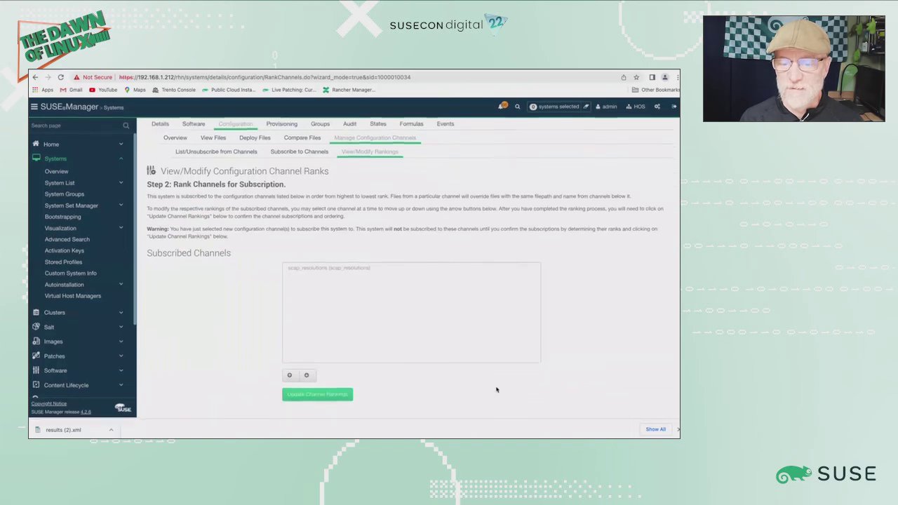
pyautogui.click(340, 397)
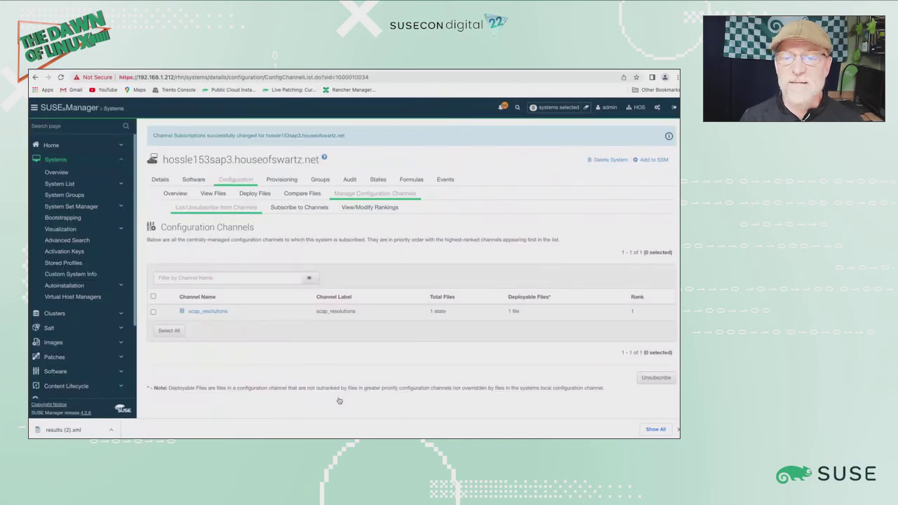
# Apply the highstate to hossle153sap3 at the earliest time and open the system's event history.
pyautogui.click(378, 179)
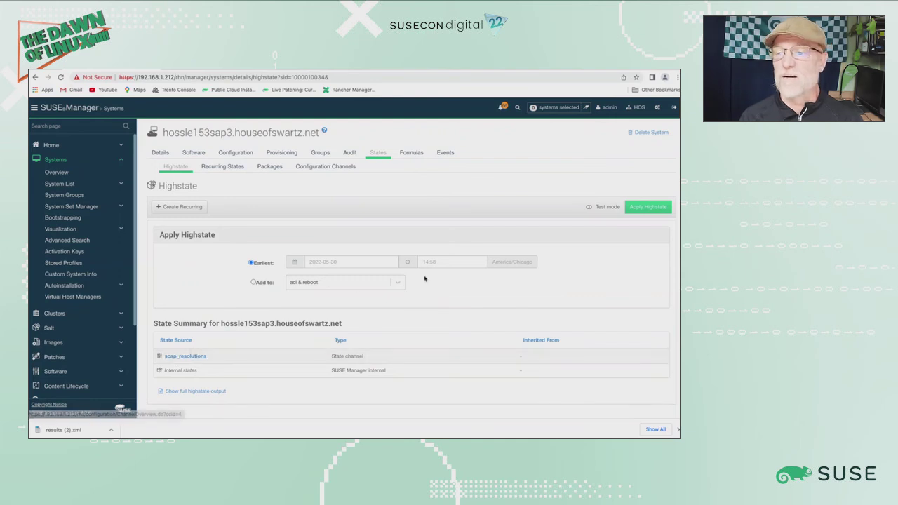
pyautogui.click(634, 205)
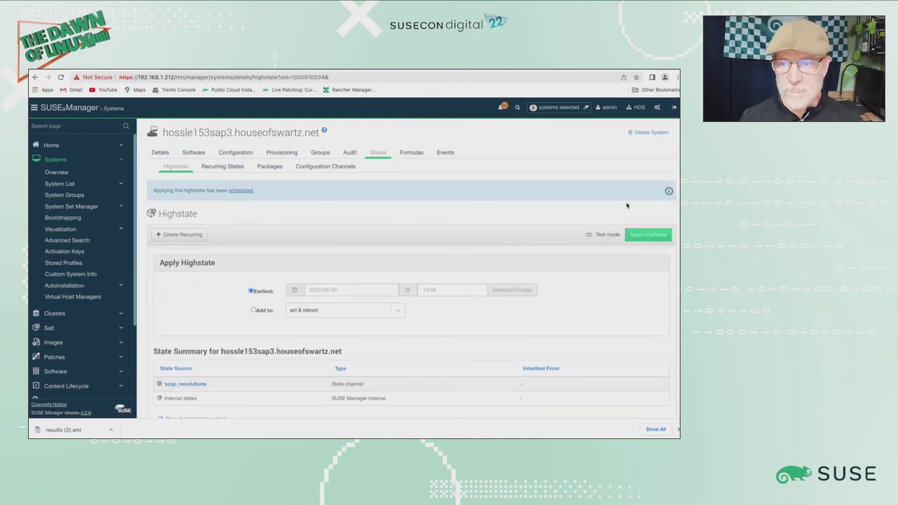
pyautogui.click(446, 154)
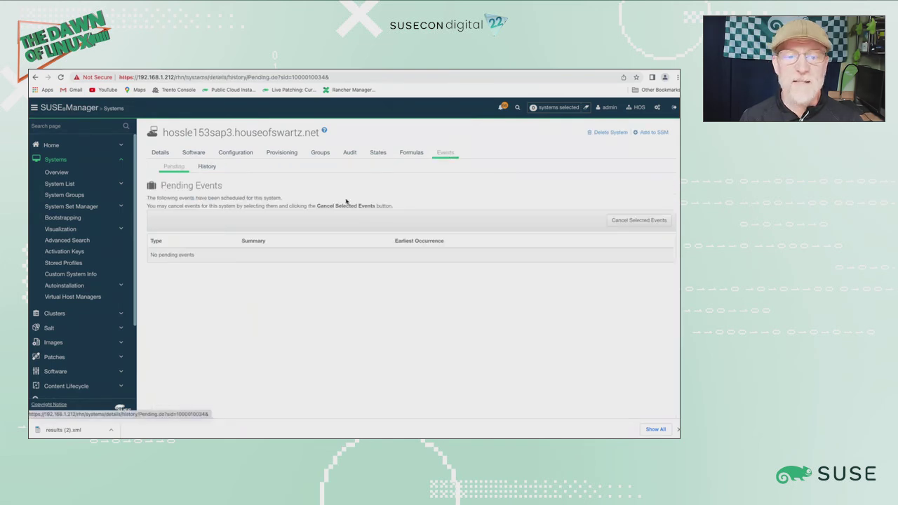
pyautogui.click(207, 166)
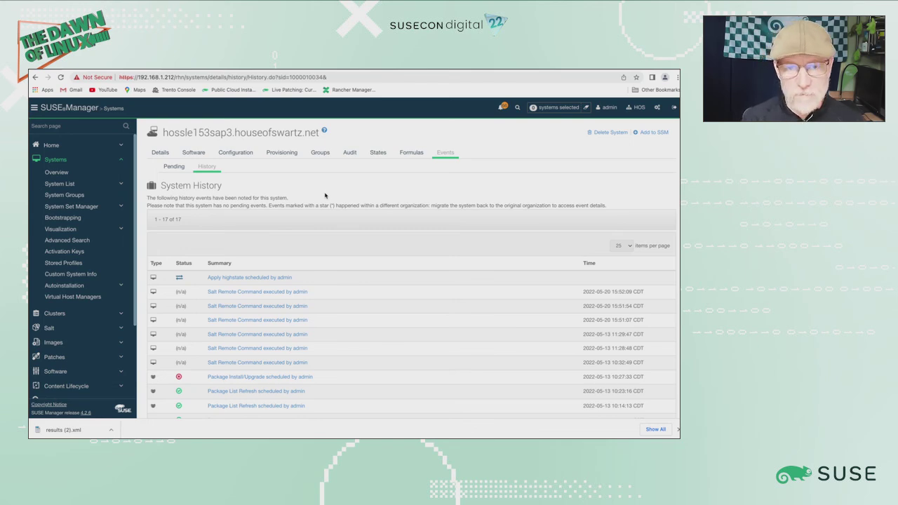
# Open the SLE15sp3-stage1 activation key from the list of activation keys and view its configuration settings.
pyautogui.click(163, 152)
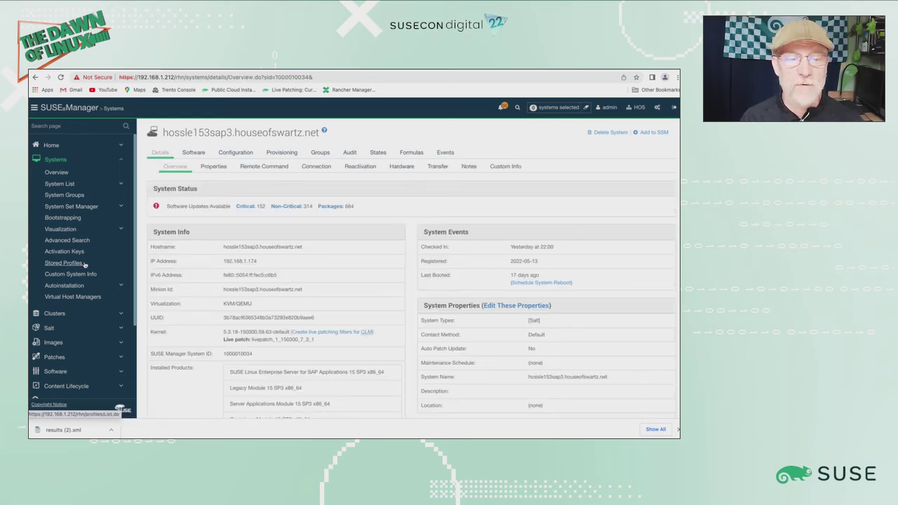
pyautogui.click(75, 254)
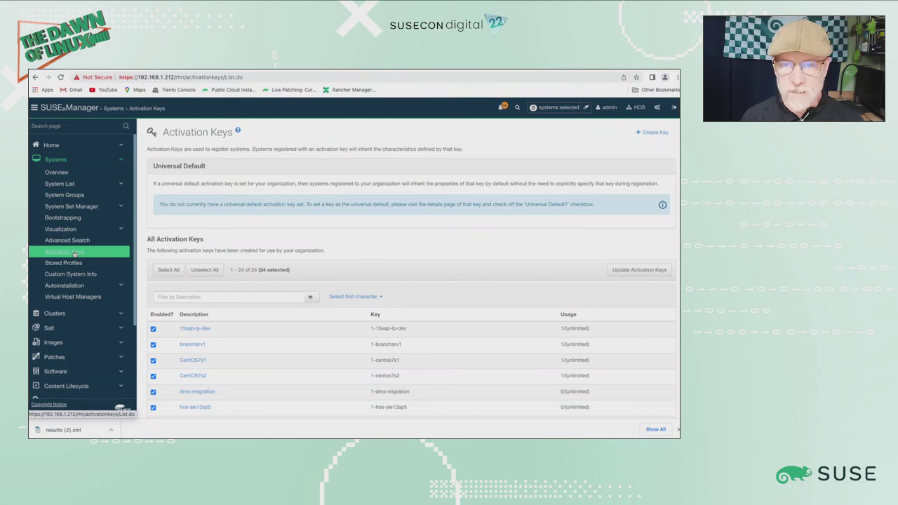
pyautogui.scroll(-3, 280, 395)
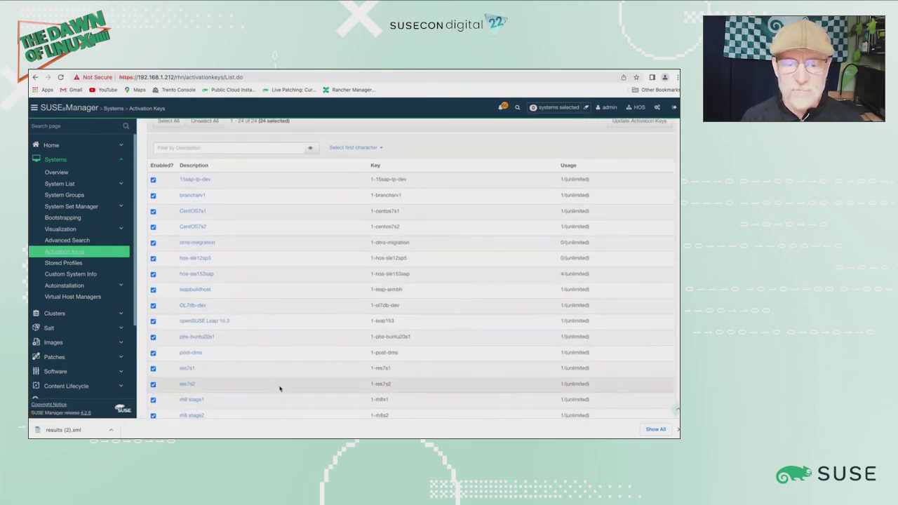
pyautogui.scroll(-2, 273, 374)
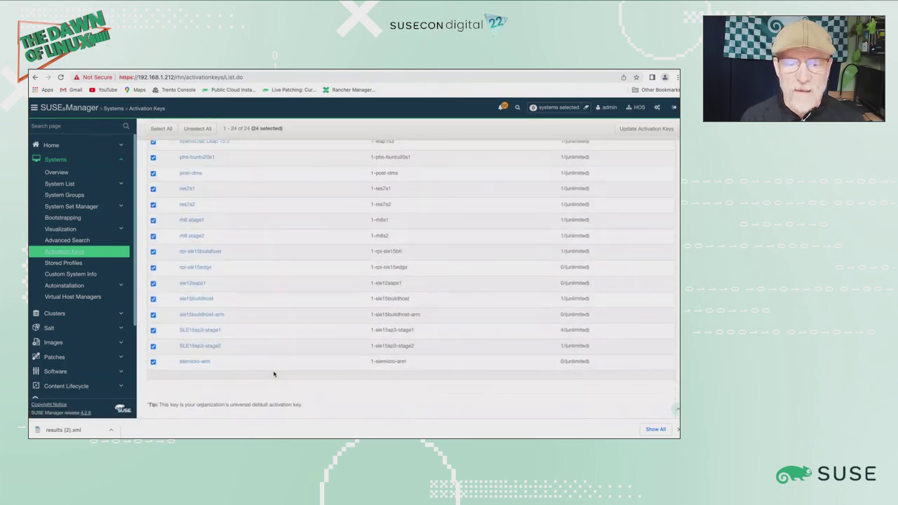
pyautogui.click(197, 331)
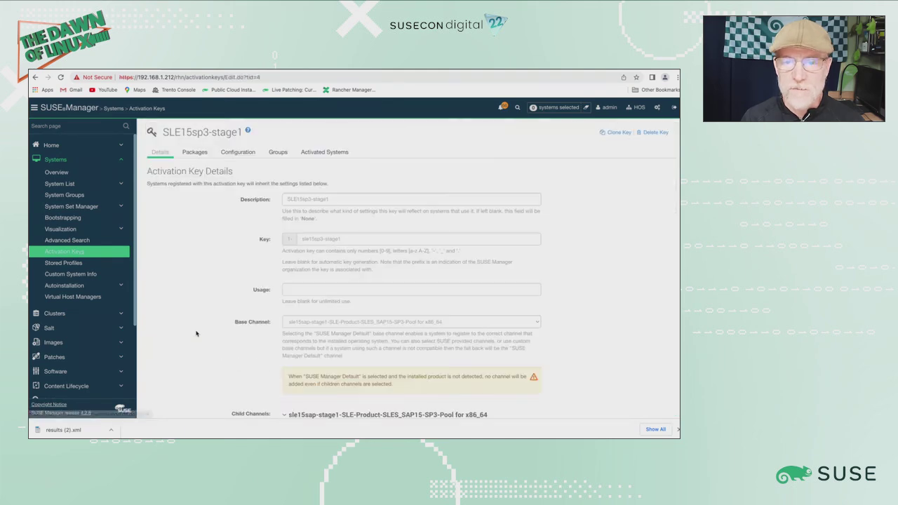
pyautogui.click(236, 153)
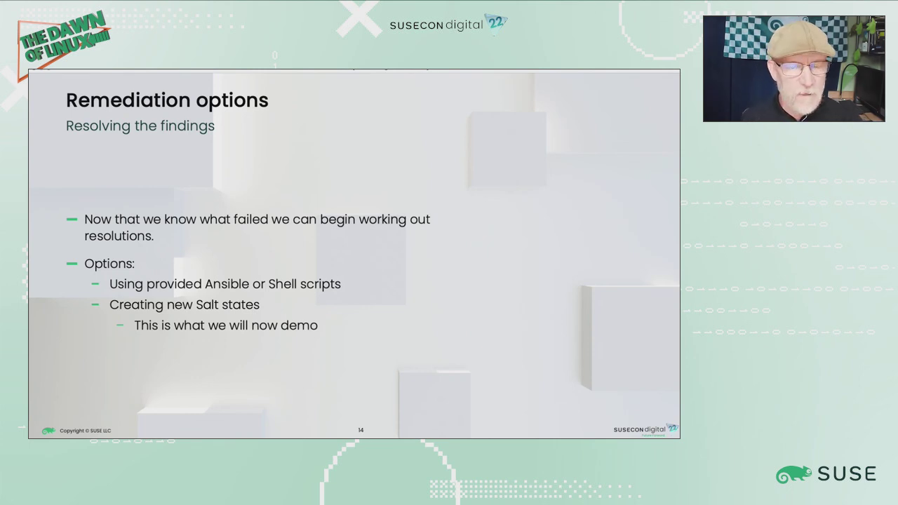
pyautogui.press('Right')
pyautogui.press('Right')
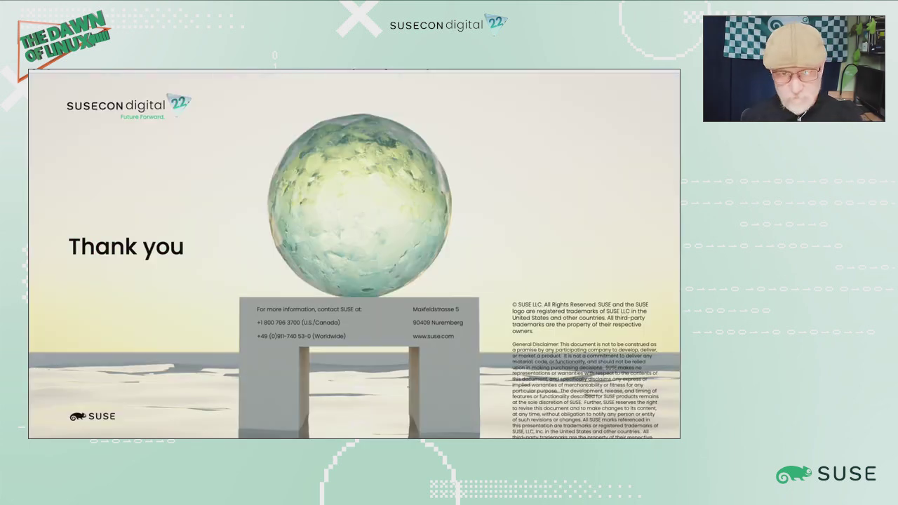